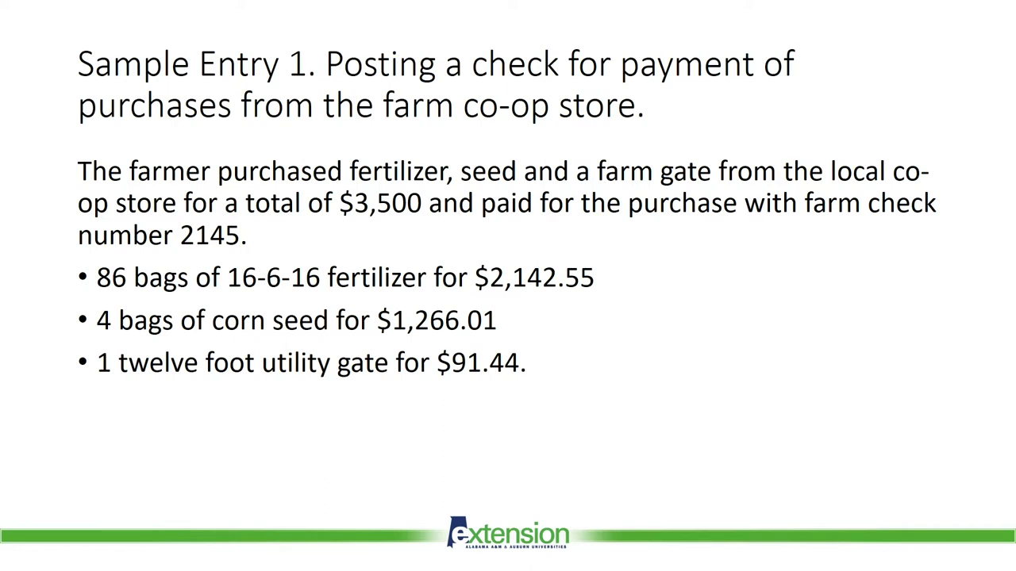
Advance past the sample entry slide, end the slide show and switch to QuickBooks
key(Right)
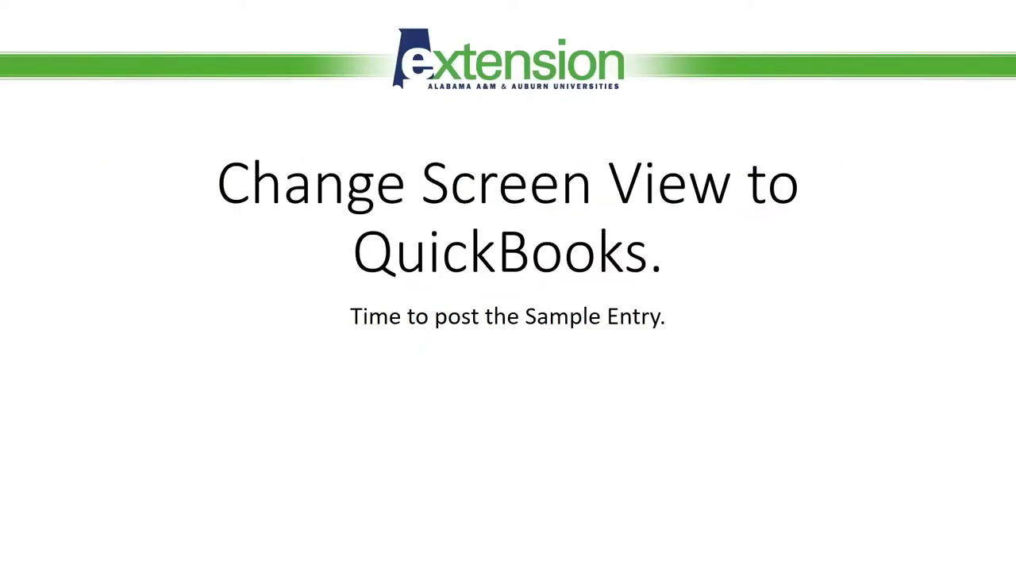
key(Escape)
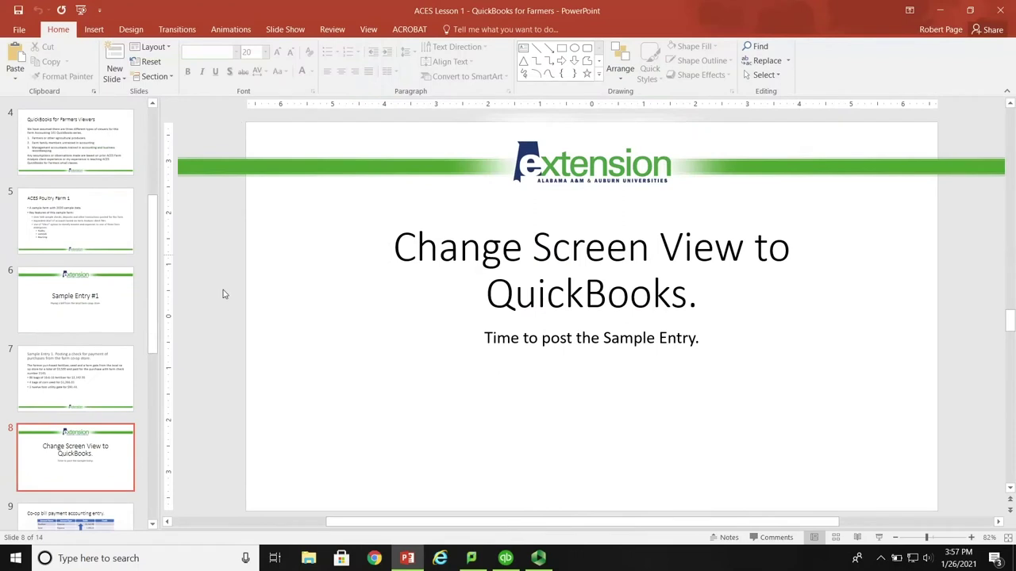
click(505, 558)
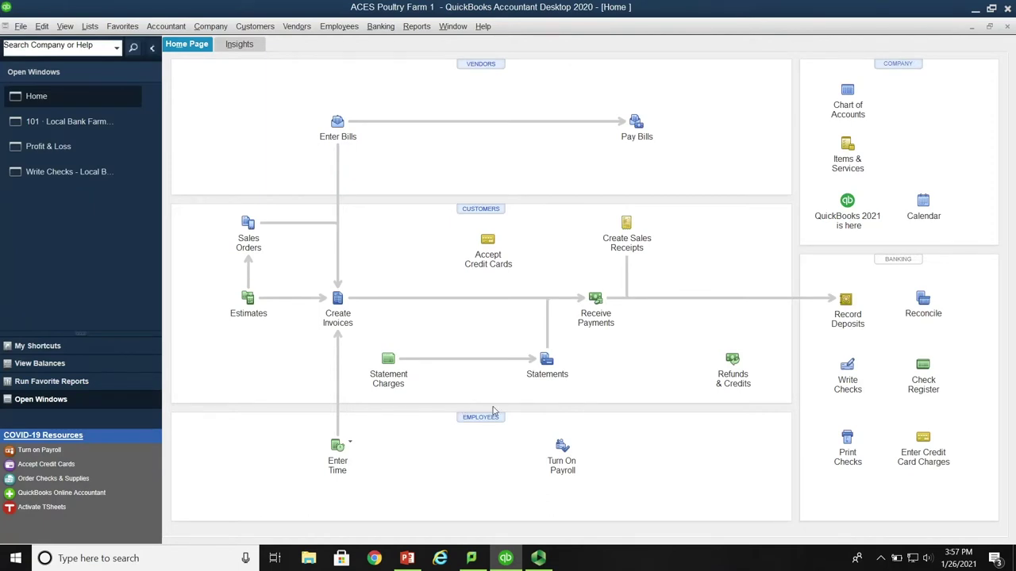
View the check register for the Local Bank Farm Checking account and close it again
click(926, 378)
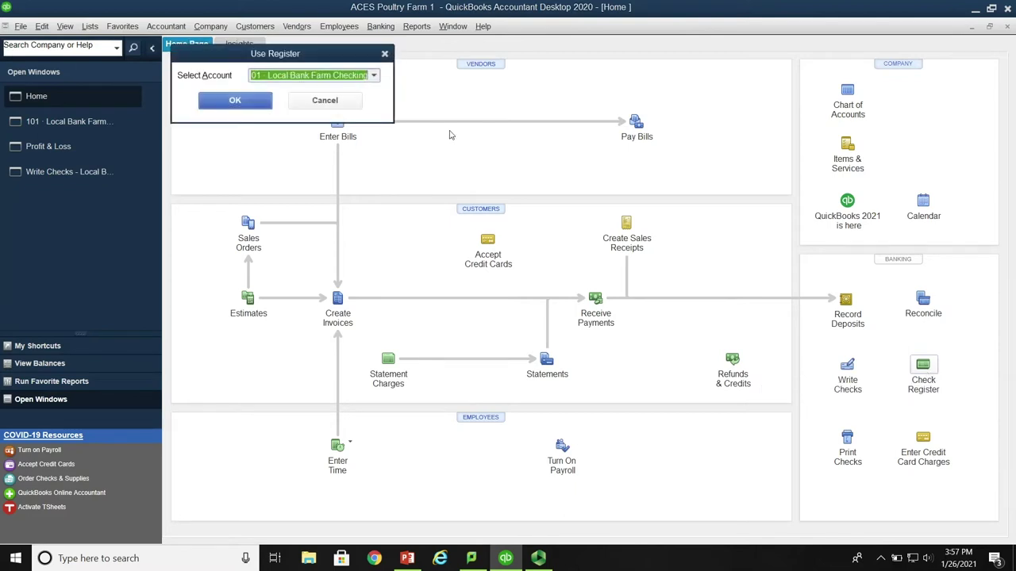
click(234, 103)
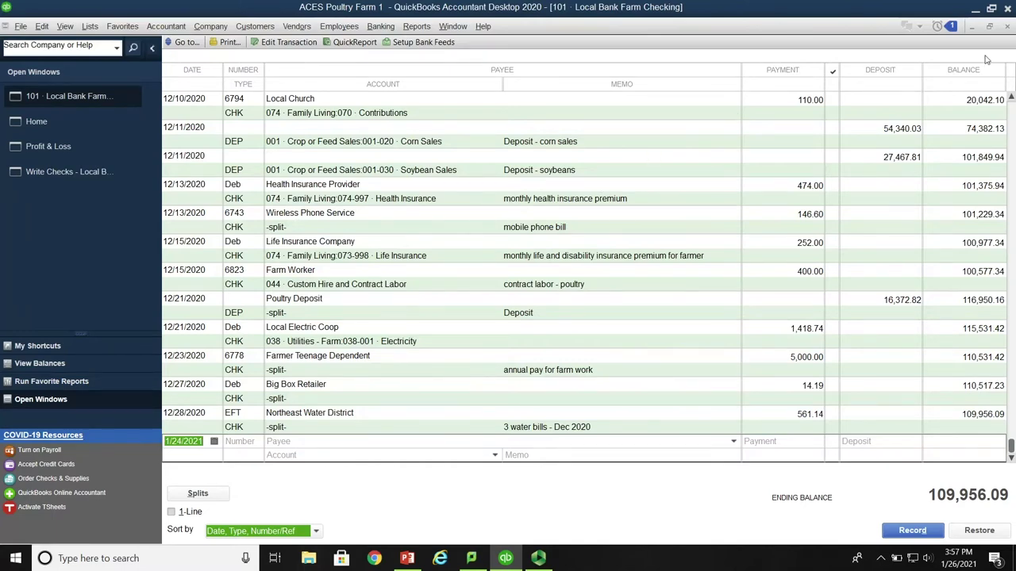
click(1008, 27)
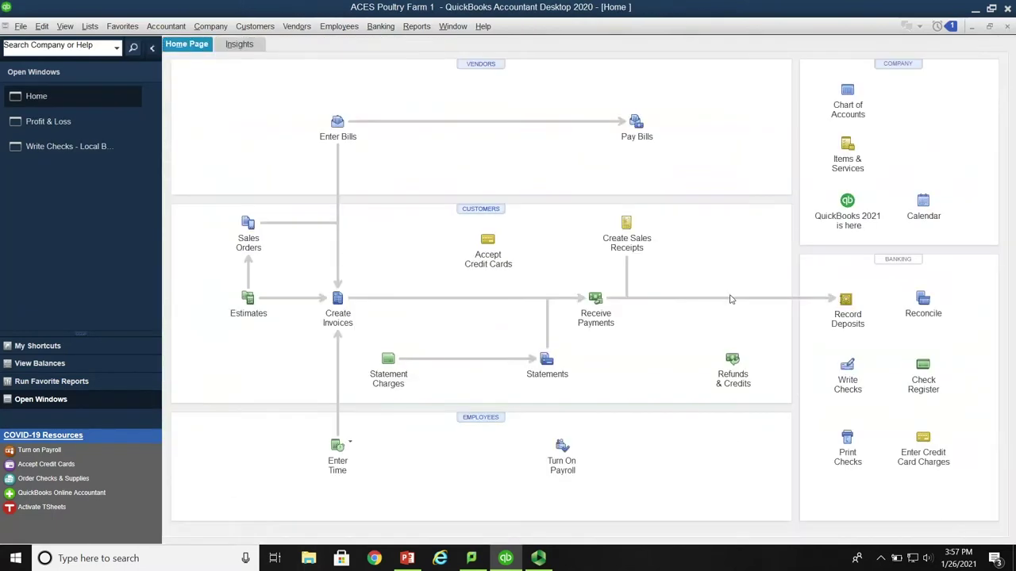
Start writing a check from the Local Bank Farm Checking account and set its number to 2145
click(848, 366)
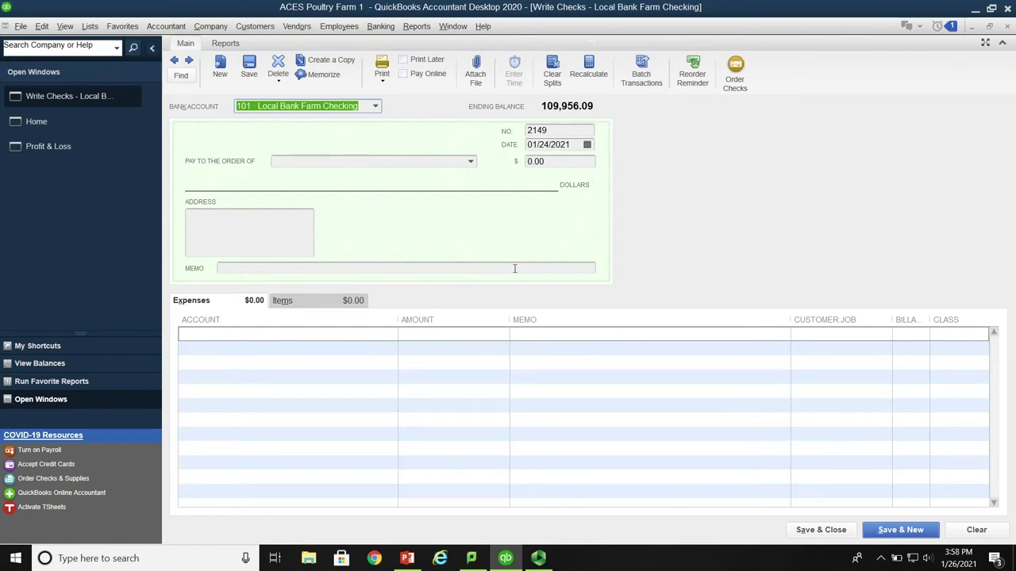
click(339, 161)
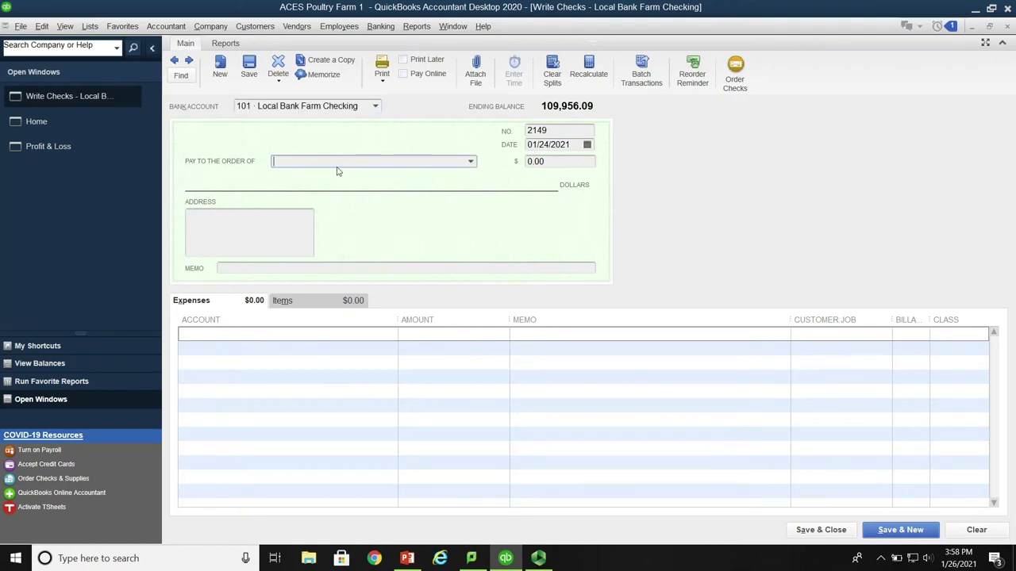
click(561, 131)
key(BackSpace)
text(5)
Choose the vendor Local Farm Co-op as the payee of the check
click(302, 158)
text(Life Insurance Company)
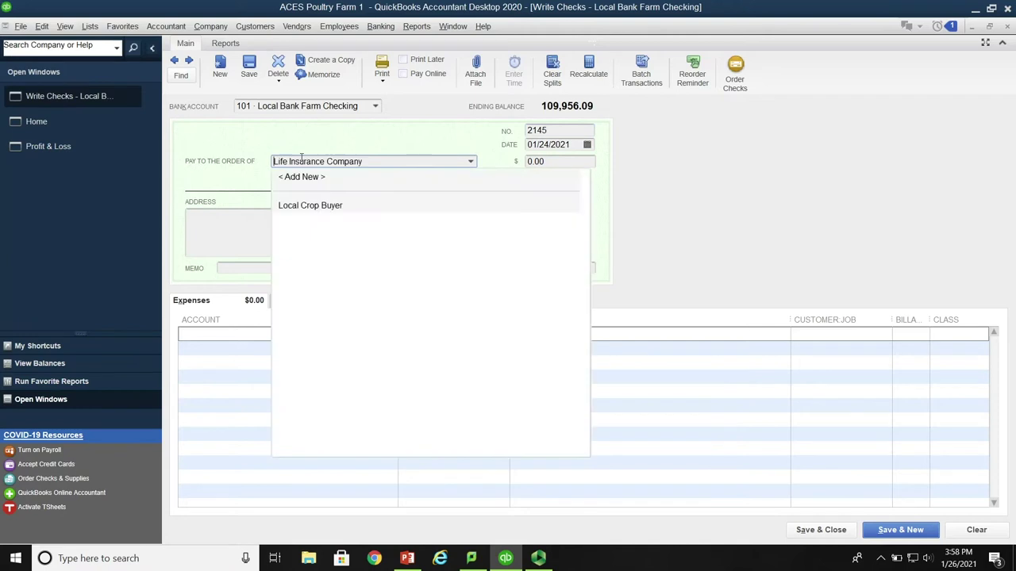
key(Down)
key(Down)
key(Down)
key(Down)
key(Down)
key(Down)
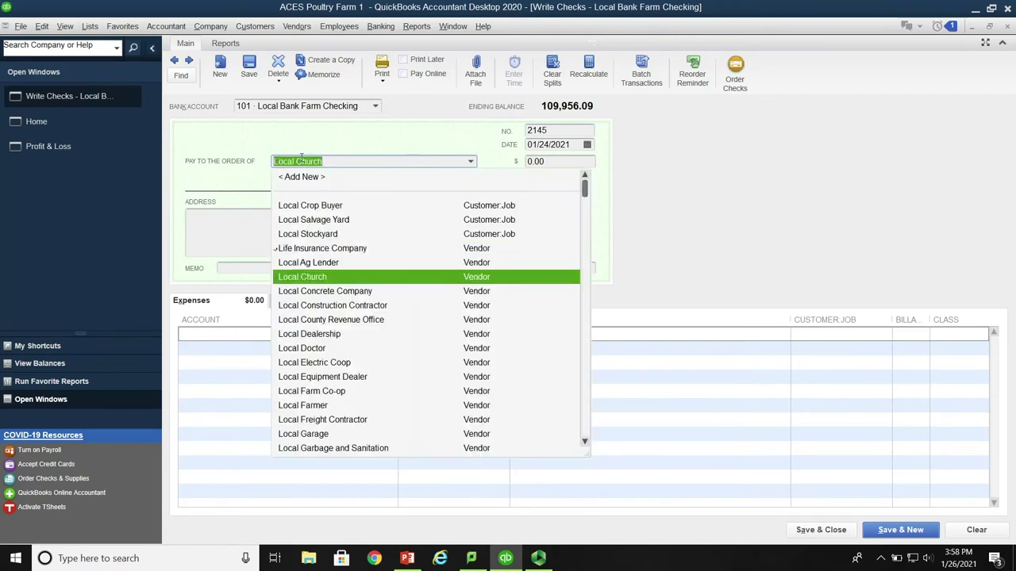
key(Down)
key(Down)
key(Down)
key(Down)
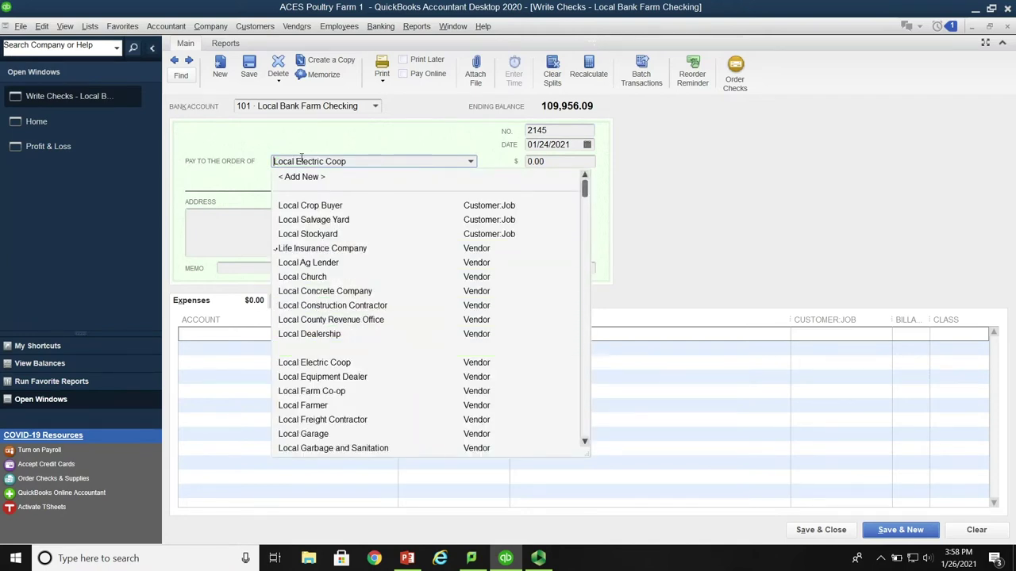
key(Tab)
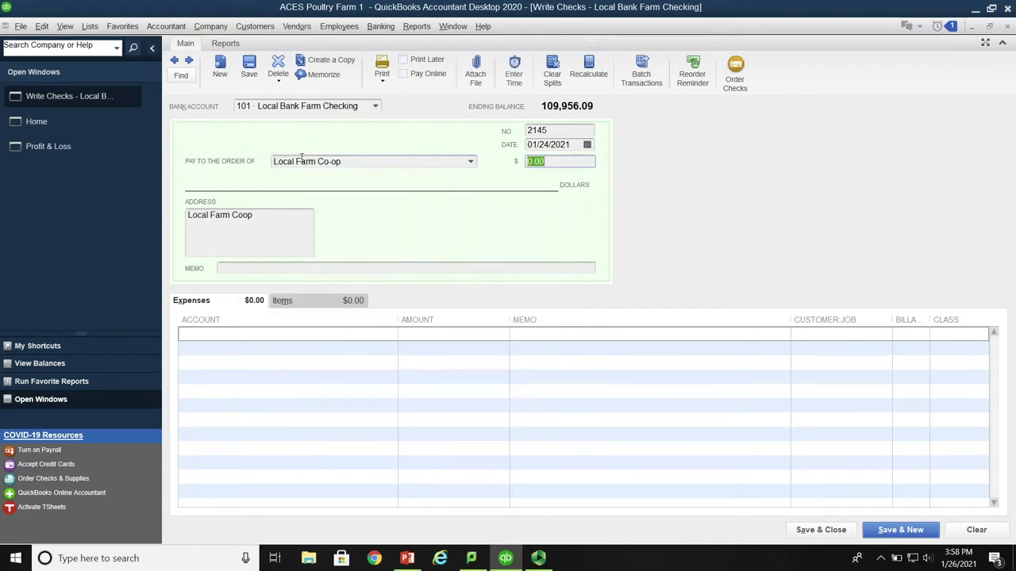
Set the check amount to 3,500.00 and enter "invoice number xxxx" as the check's memo
text(3500.00)
key(Tab)
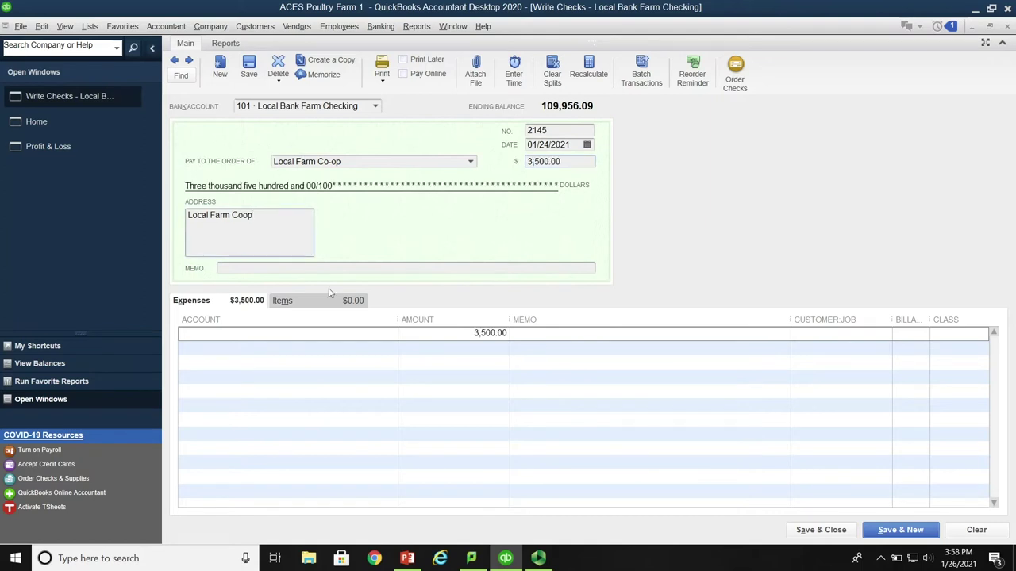
click(235, 268)
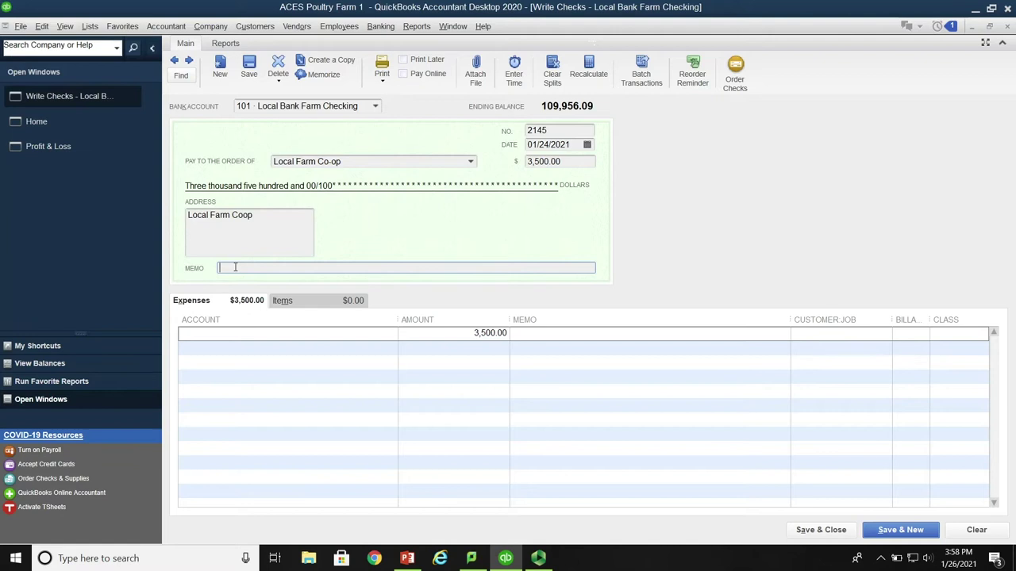
text(invoice number xxxx)
Fill the first expense line with 035 Fertilizers and Lime, 2,142.55, memo "86 bags of 50# 16-6-16 fertilizer" and class Row Crop
click(234, 336)
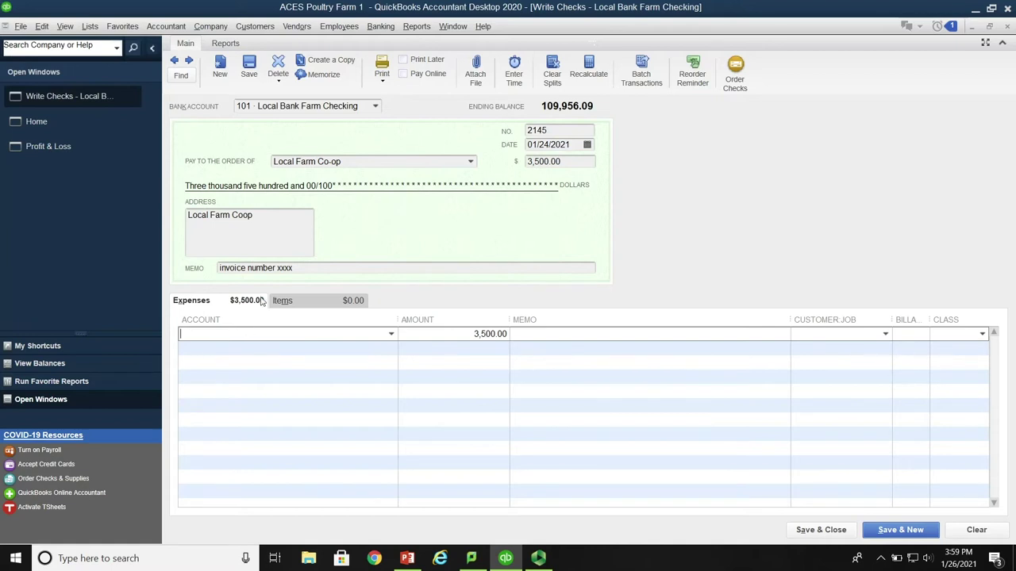
text(Fertilizers and Lime)
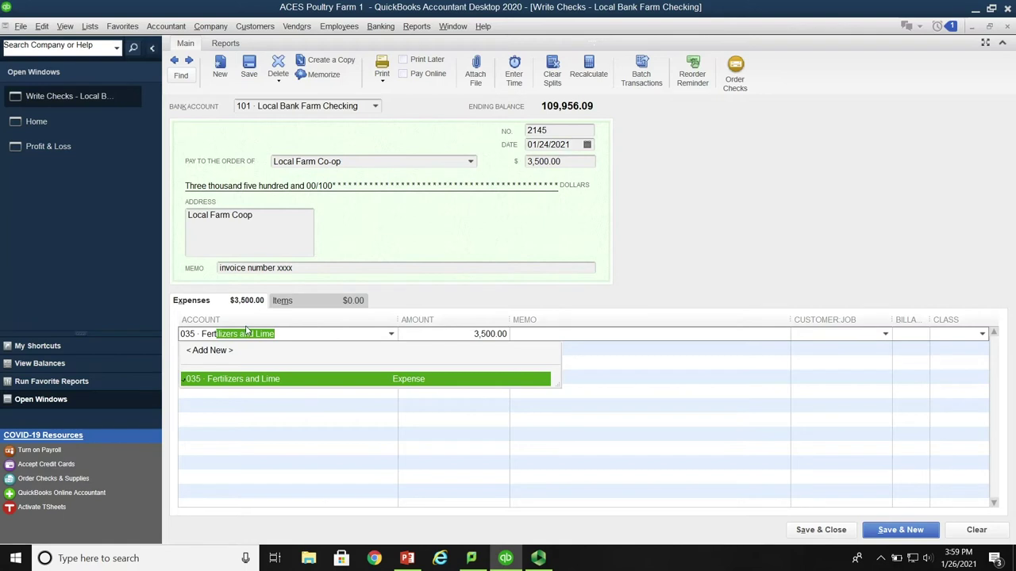
key(Tab)
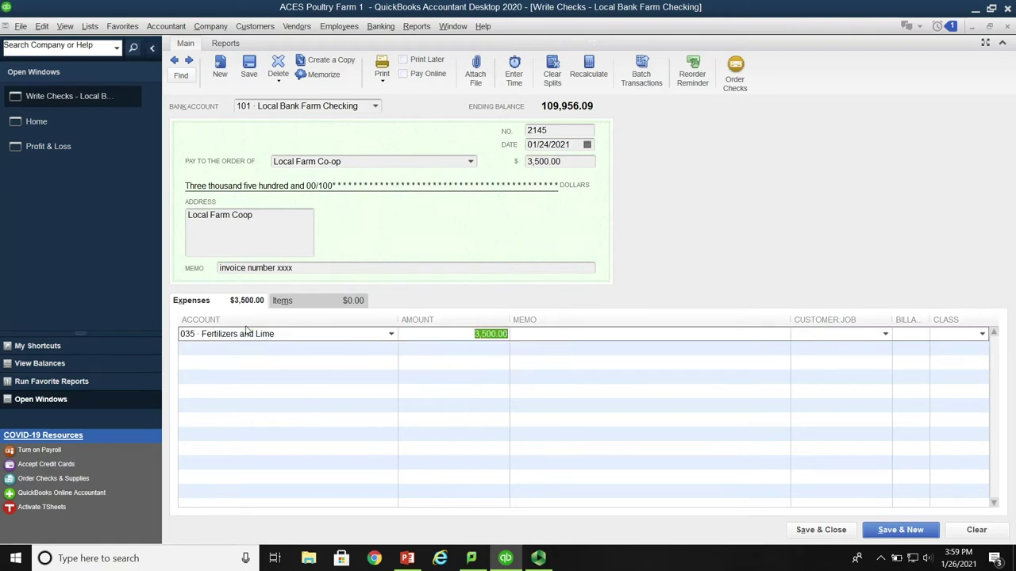
text(2142.55)
key(Tab)
text(86 bag)
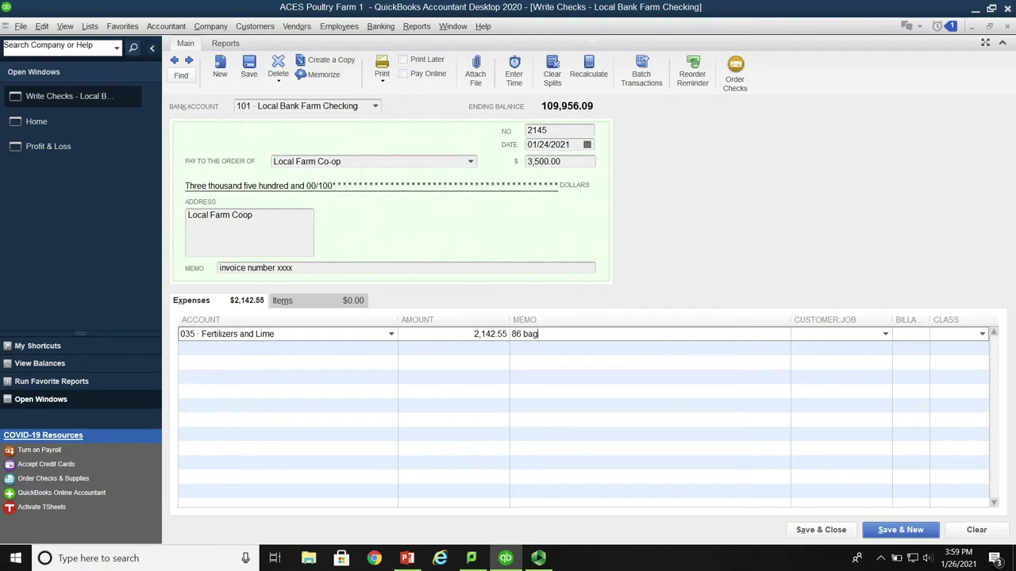
text(s of 50# 16-6-16 fertilizer)
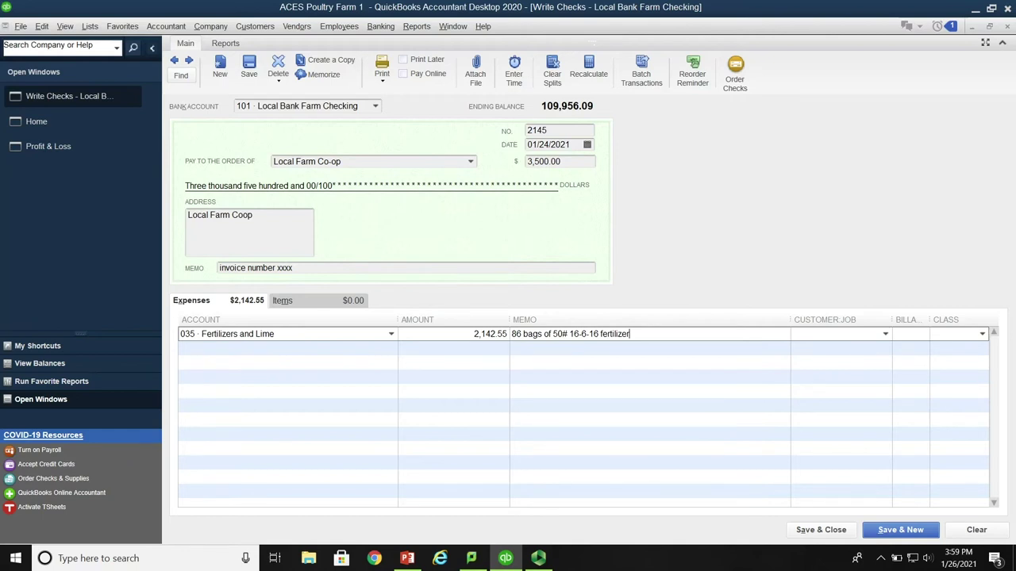
key(Tab)
key(Tab)
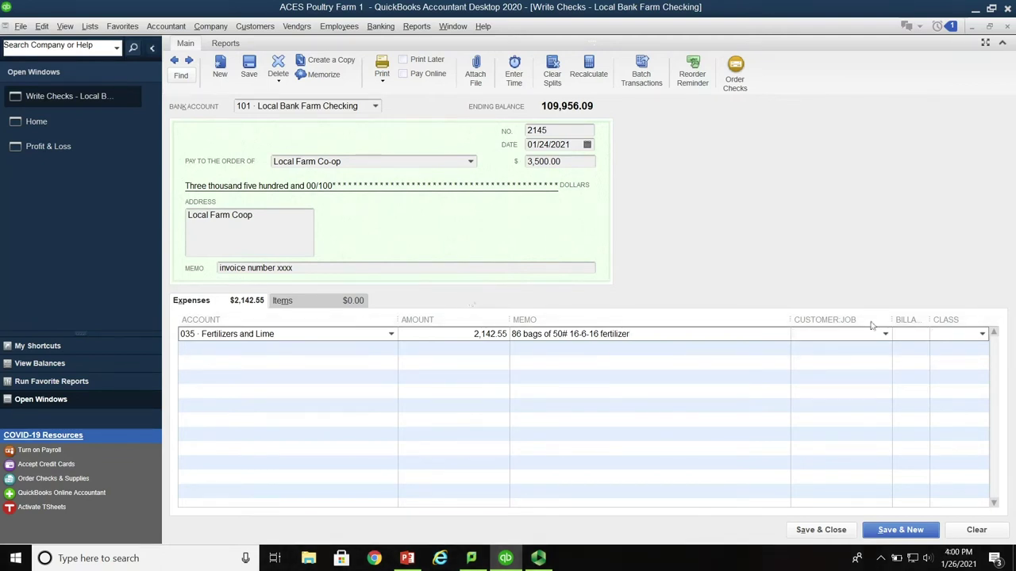
click(982, 335)
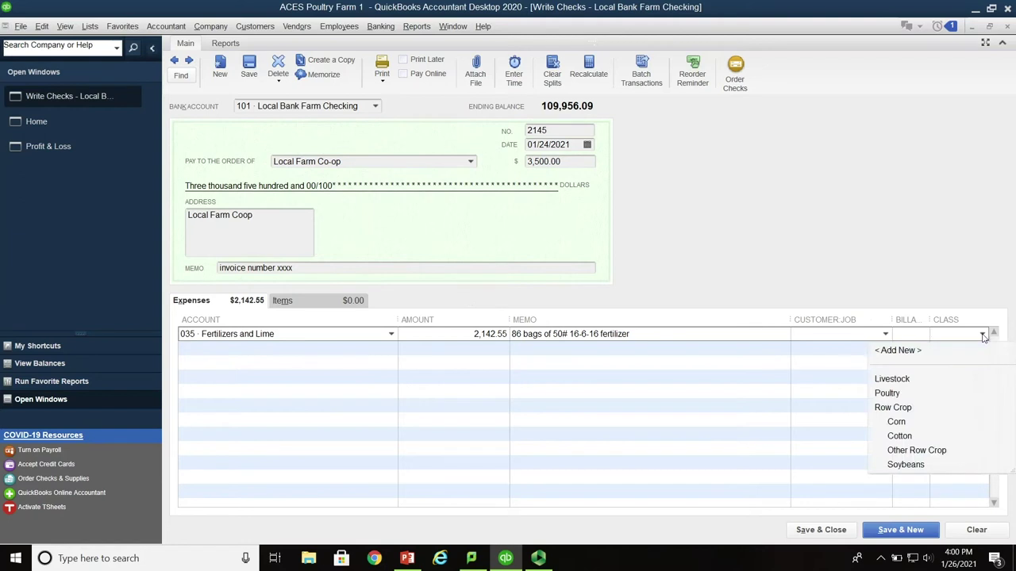
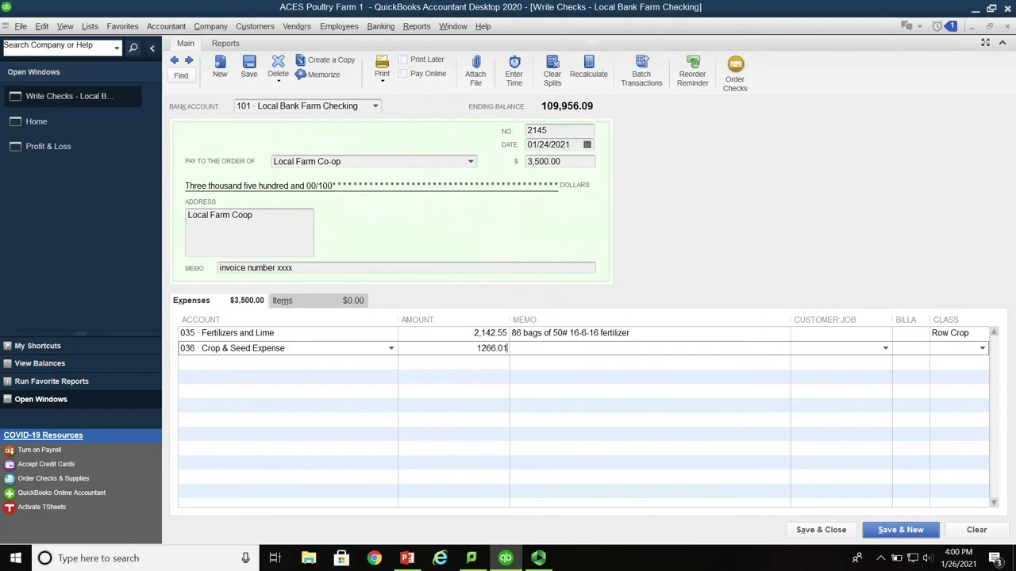
Complete the 036 Crop & Seed Expense line of 1,266.01 with the memo "4 bags of 25# corn seed" and the class Row Crop
key(Tab)
text(4 bags of 25# cor)
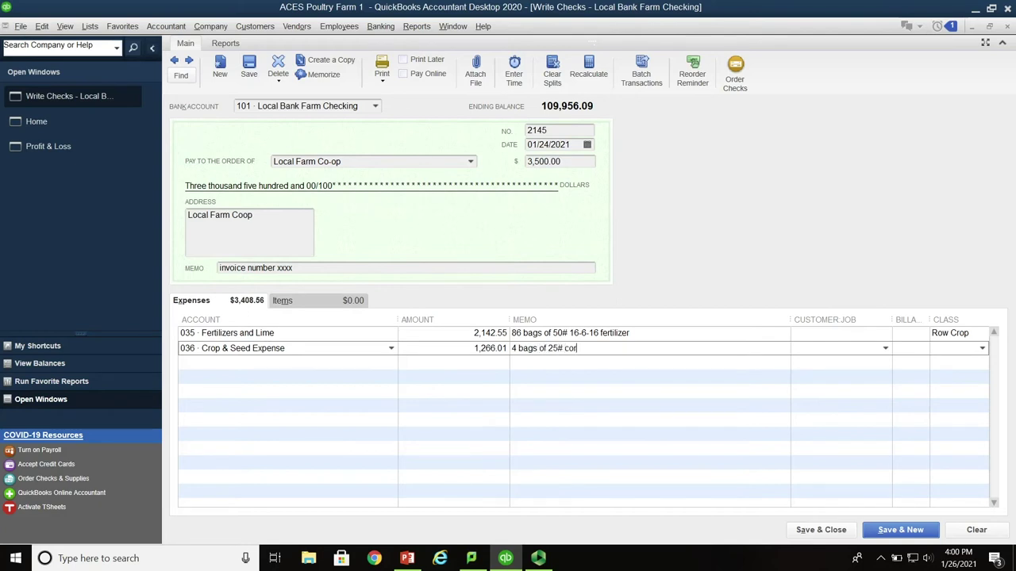
text(n seed)
text(Row Crop)
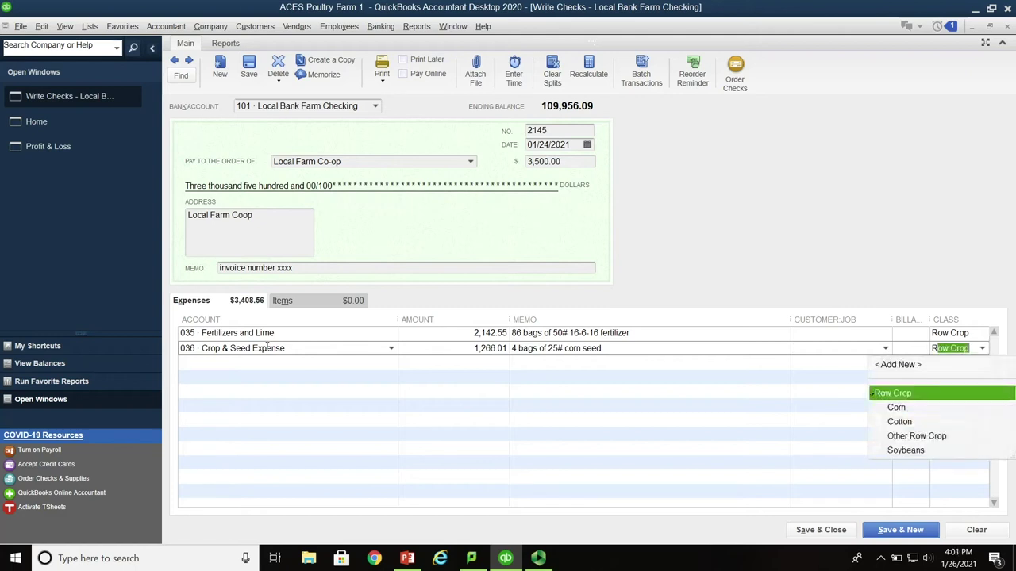
key(Tab)
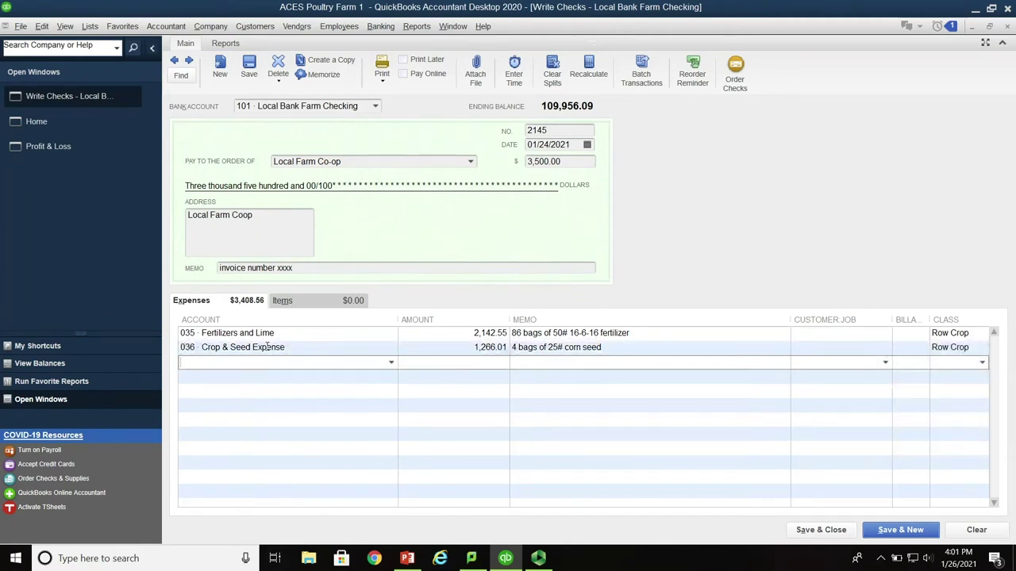
Add a third expense line for 047 Building & Fence Repair with amount 91.44 and memo "12' utility gate"
text(Building & Fence Repair)
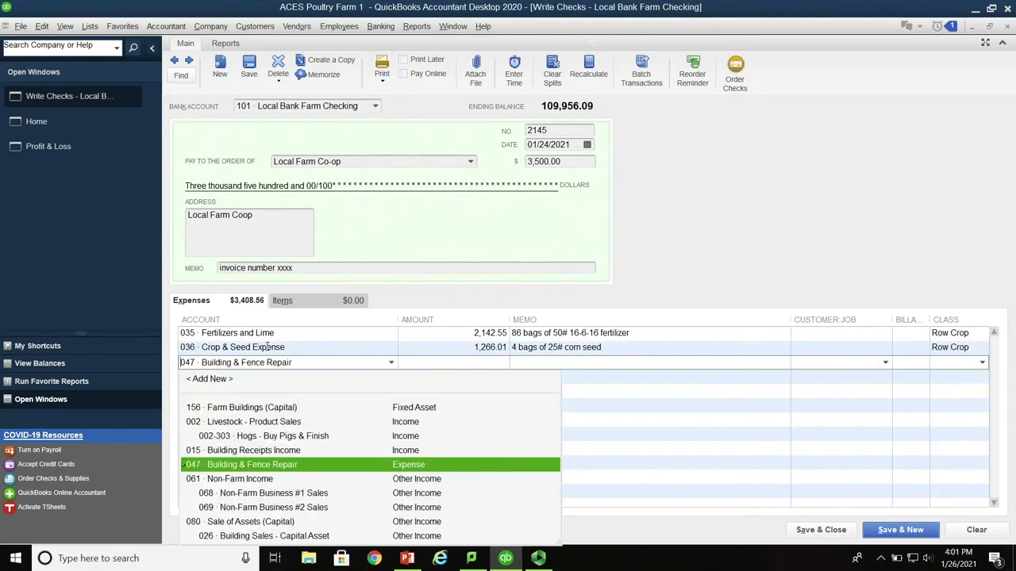
key(Tab)
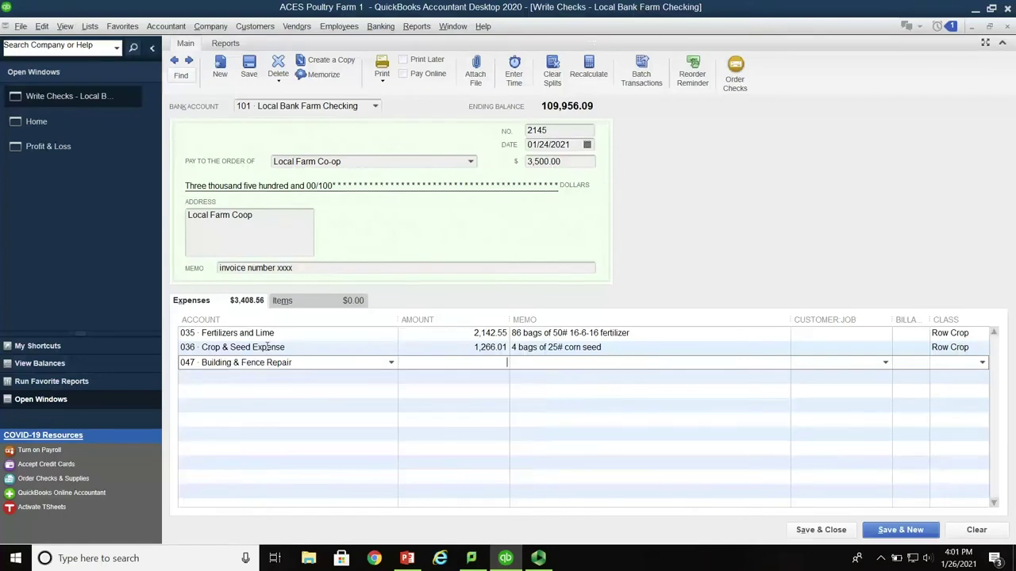
text(91.44)
key(Tab)
text(12)
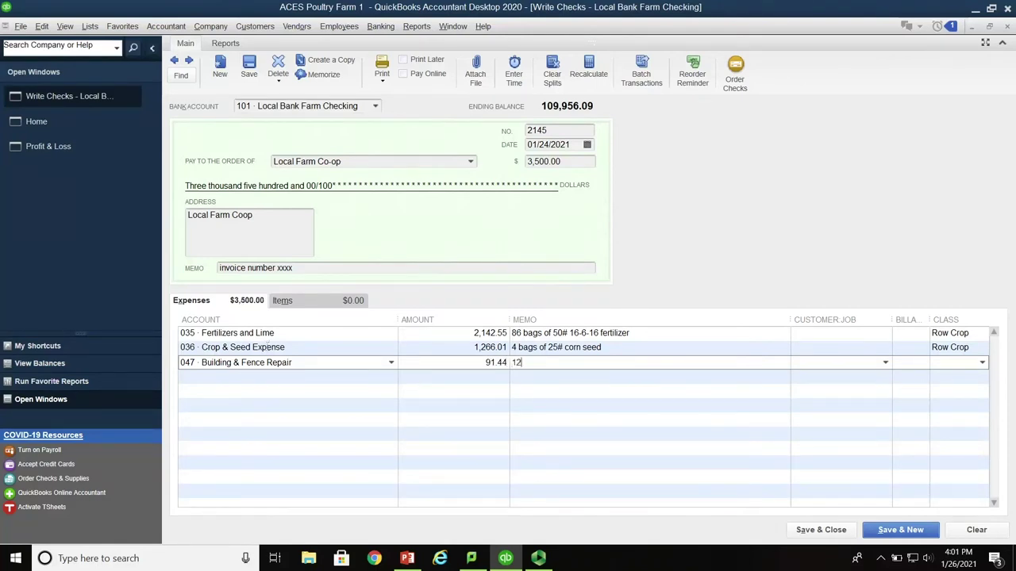
text(' utility gate)
Assign the Livestock class to the utility gate line, save the check and close the check form
key(Tab)
click(982, 367)
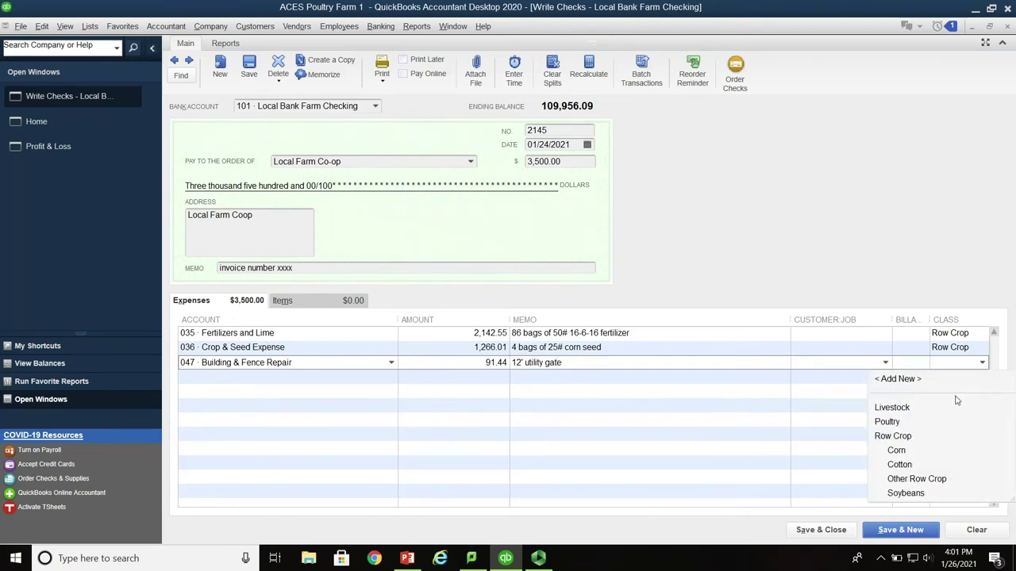
click(894, 407)
key(Tab)
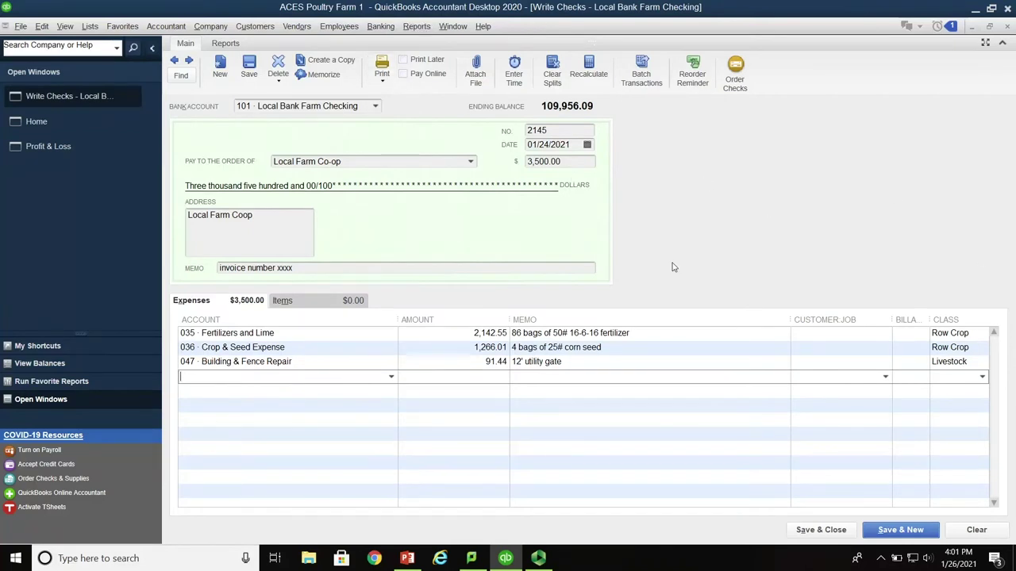
click(899, 530)
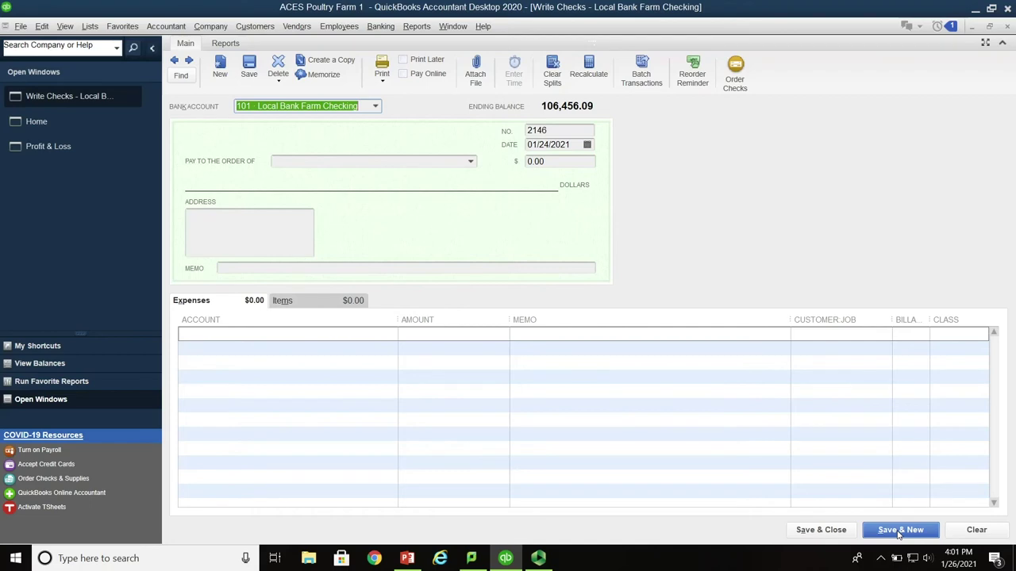
key(Escape)
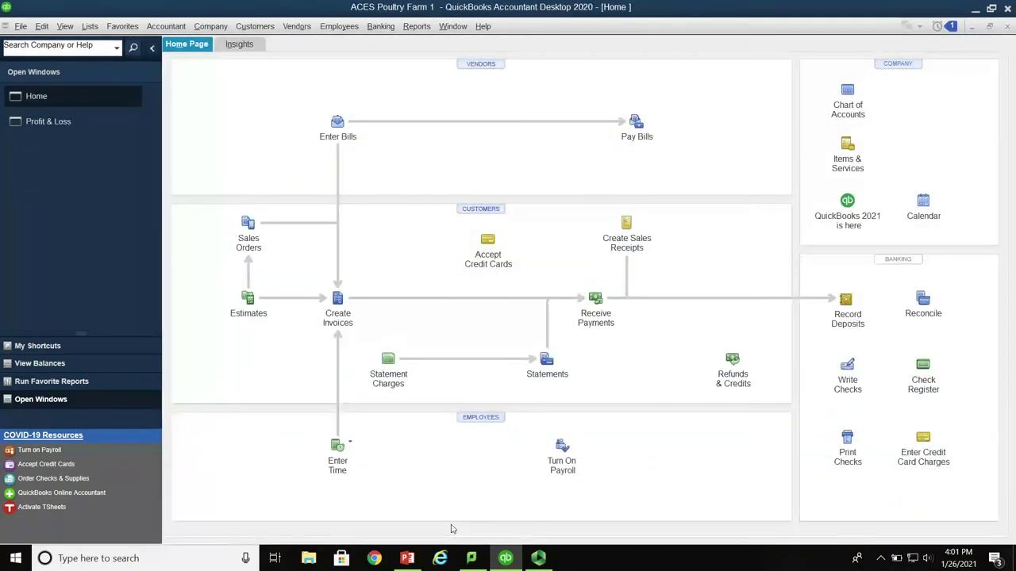
Switch to PowerPoint, resume the slide show from the current slide and go to the co-op bill payment accounting entry slide
click(407, 558)
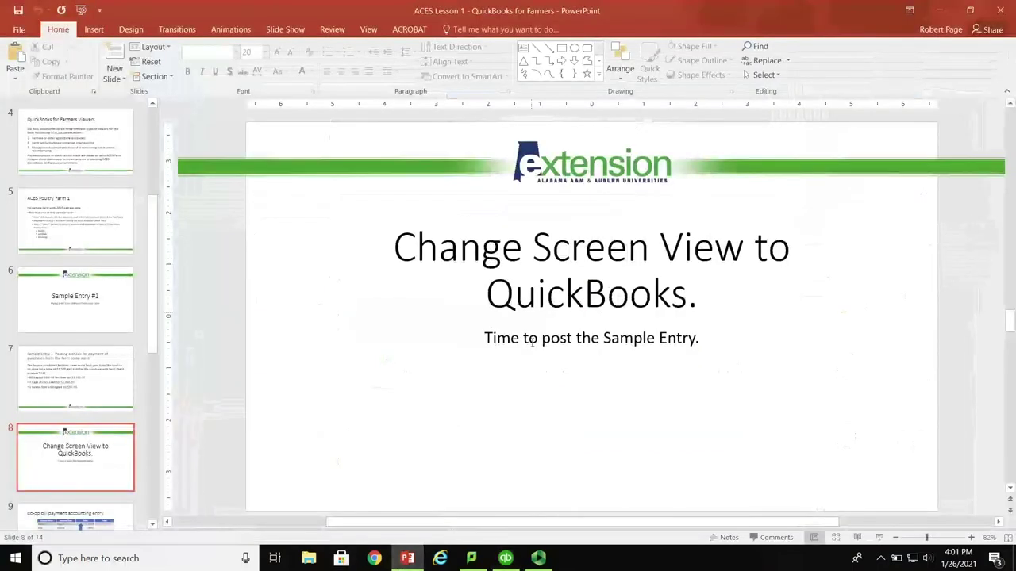
click(130, 432)
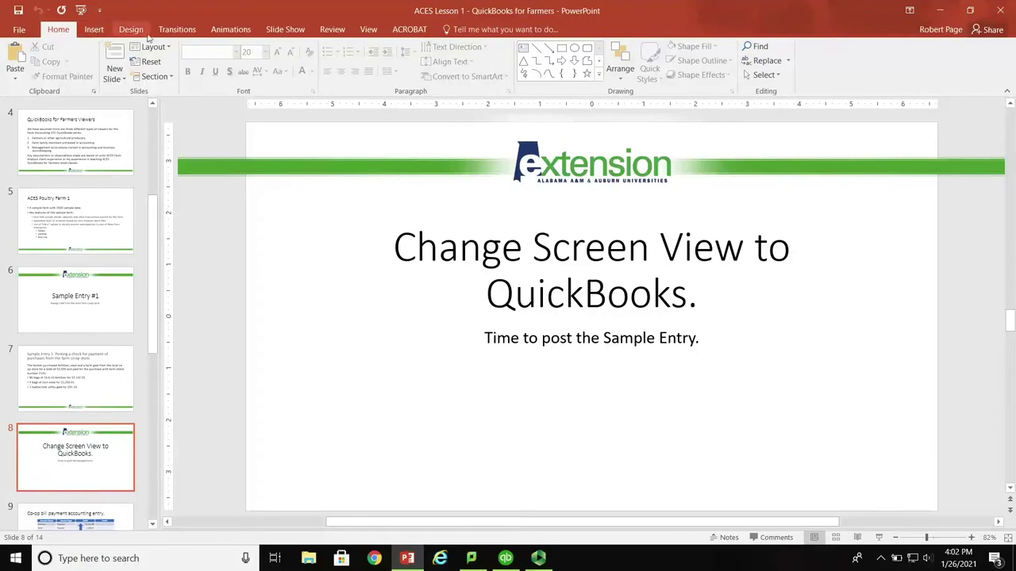
click(283, 30)
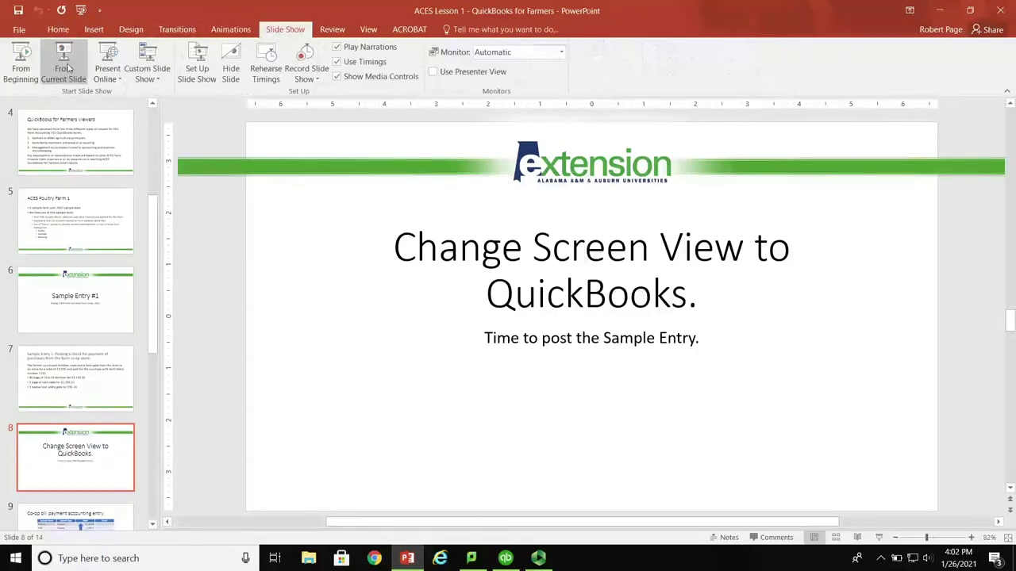
click(69, 69)
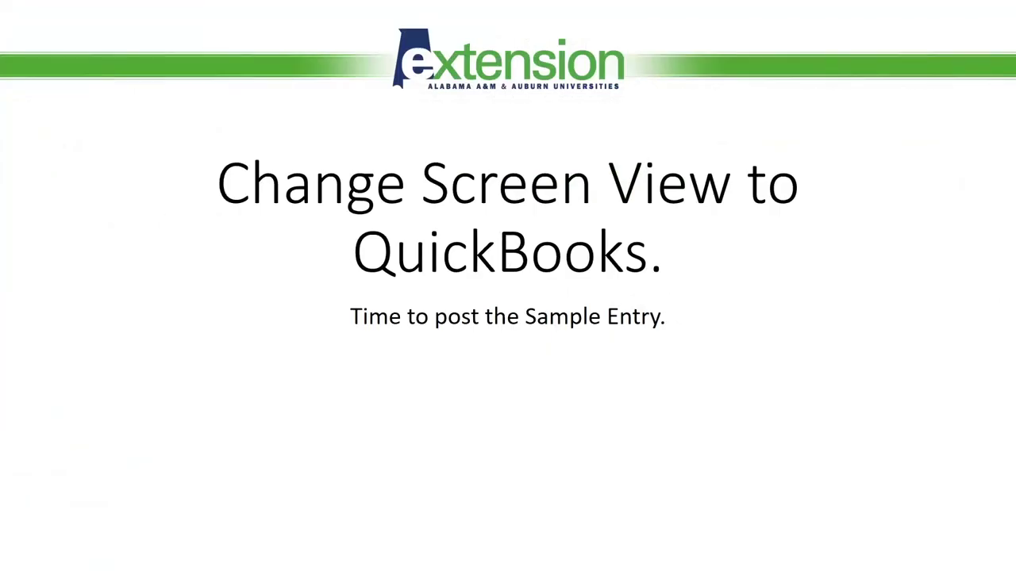
key(Left)
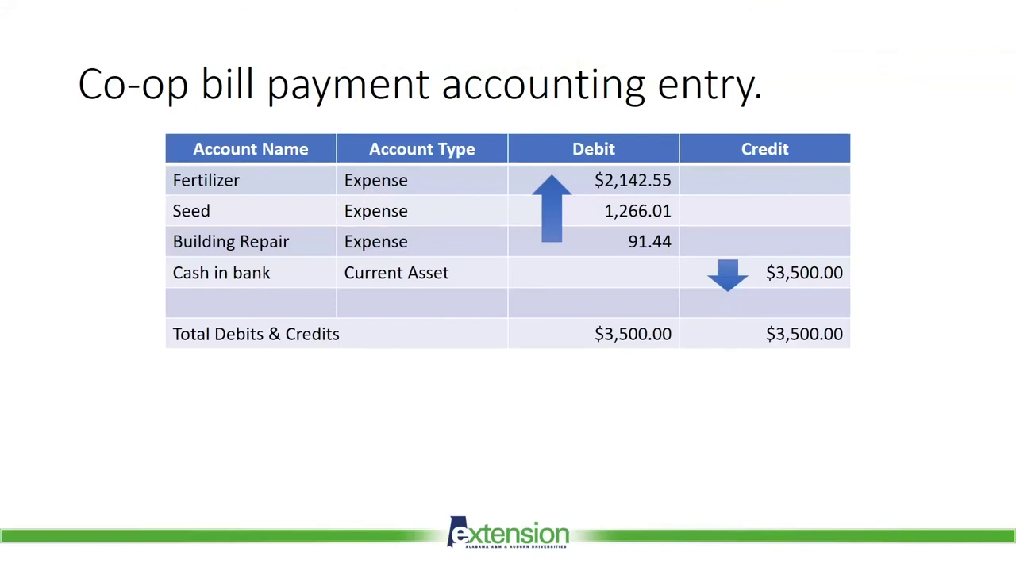